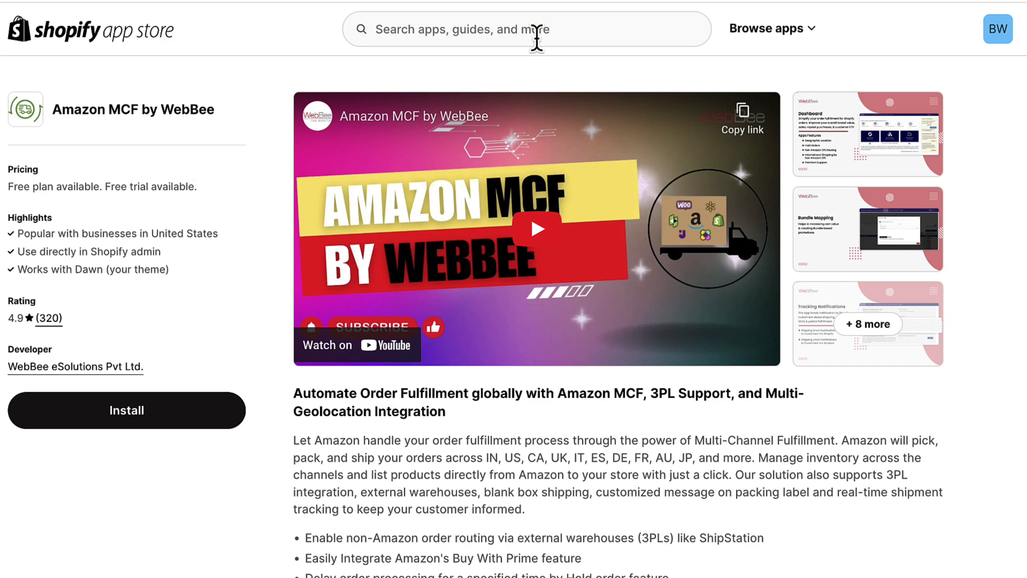
- Enlarge the Dashboard screenshot to open the listing's screenshot gallery
left_click(871, 129)
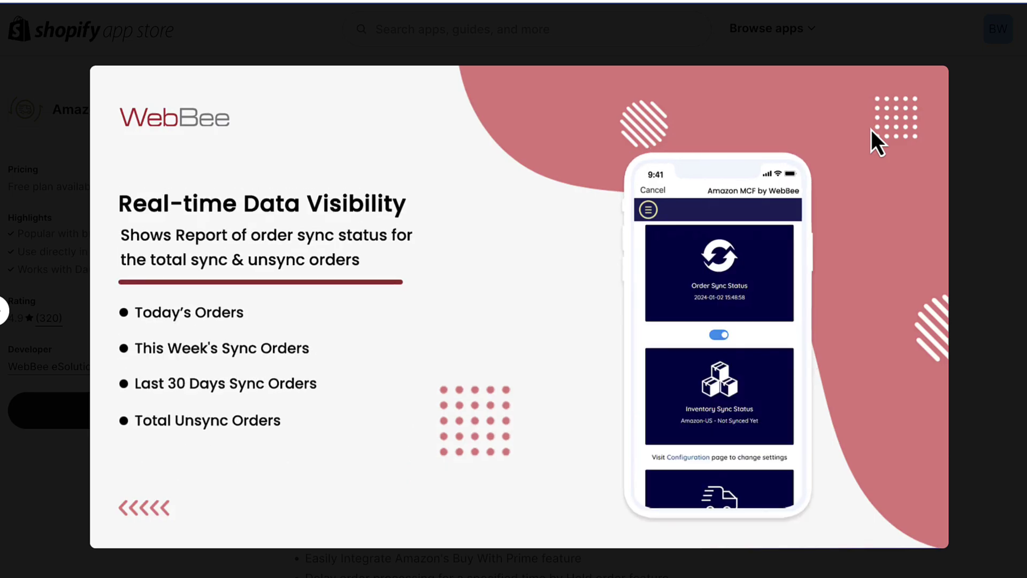
- Close the screenshot gallery and return to the Amazon MCF by WebBee listing
key("Escape")
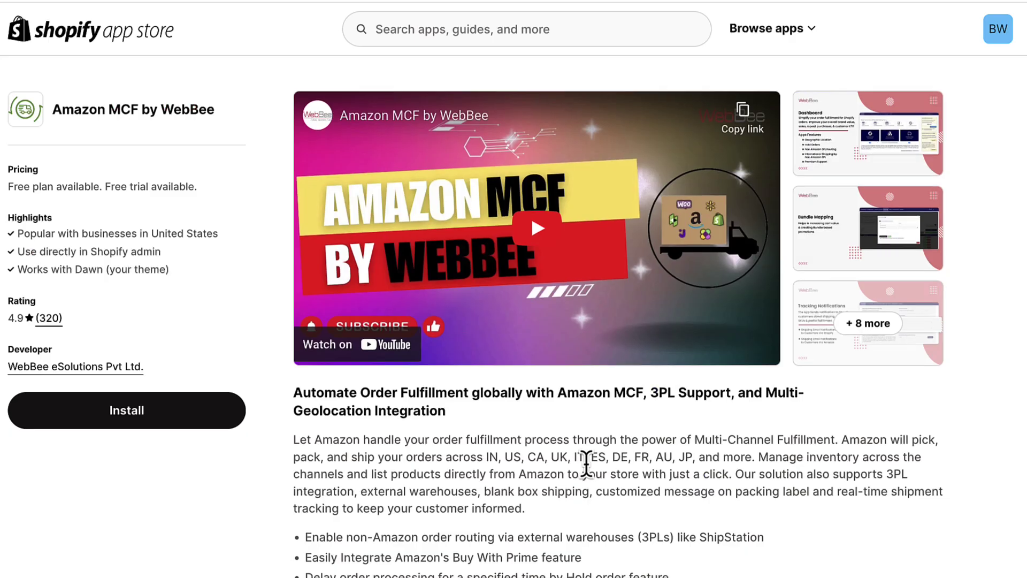
scroll(587, 464, "down", 1)
scroll(587, 465, "up", 1)
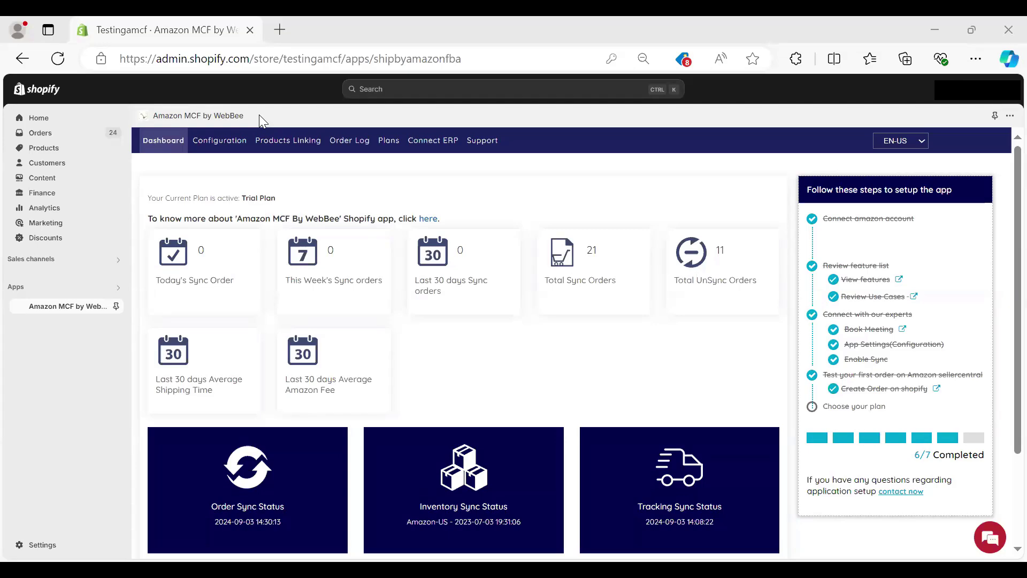
scroll(348, 302, "down", 1)
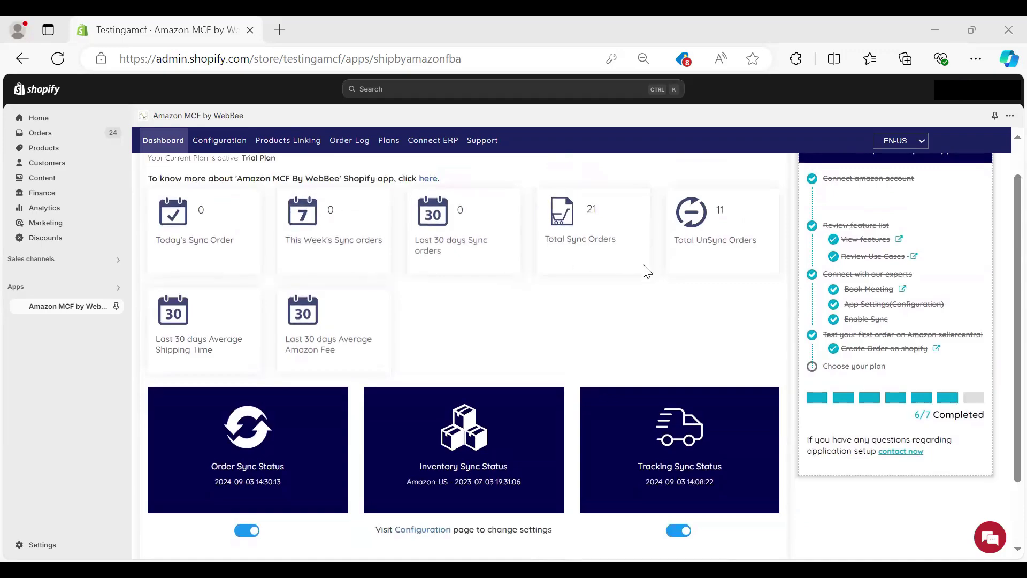
scroll(712, 274, "down", 2)
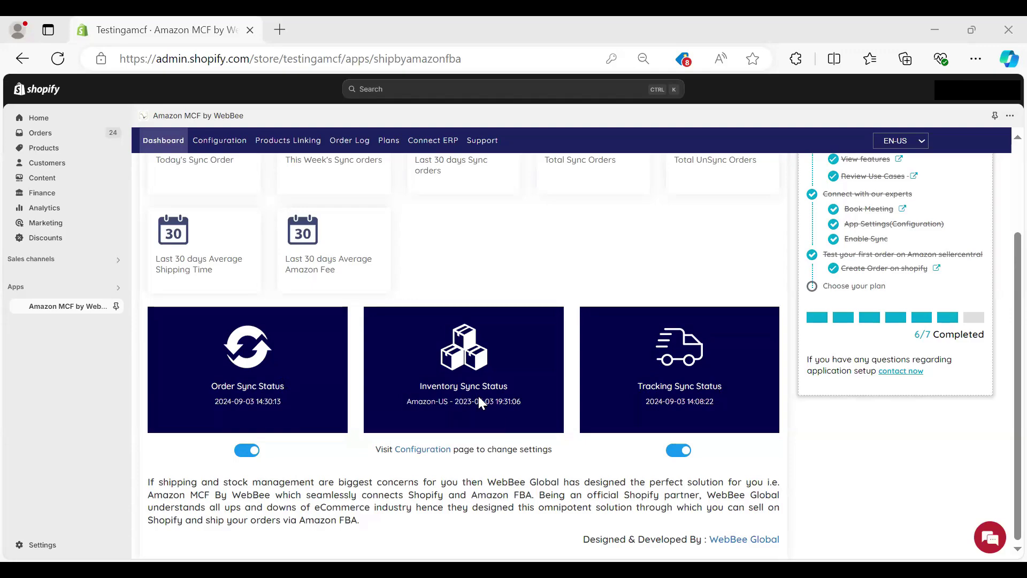
mouse_move(480, 401)
left_click_drag(213, 389, 738, 404)
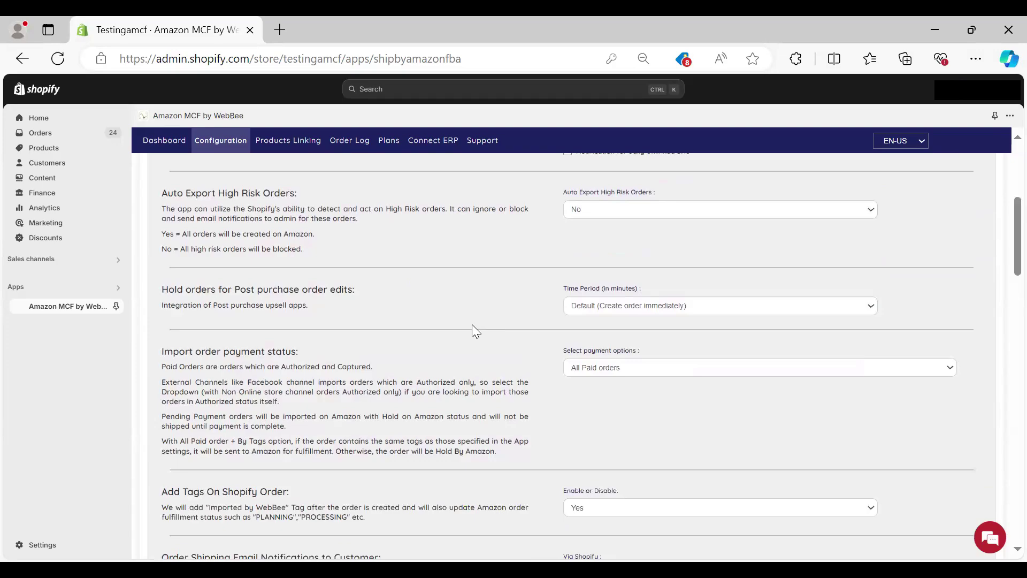
- Highlight the High Risk Order and post-purchase order edits headings in Configuration
left_click_drag(219, 193, 286, 195)
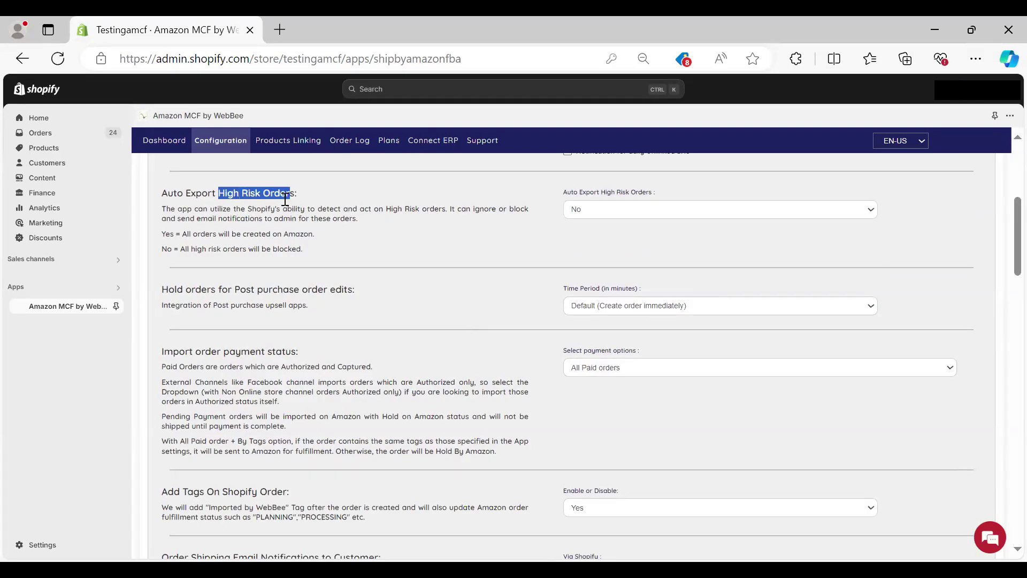
triple_click(321, 251)
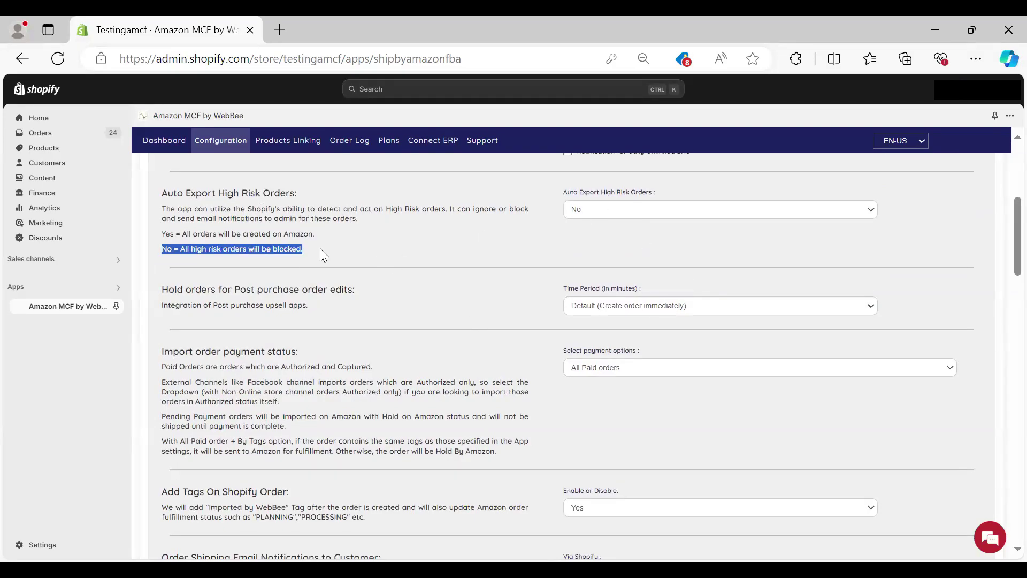
triple_click(165, 292)
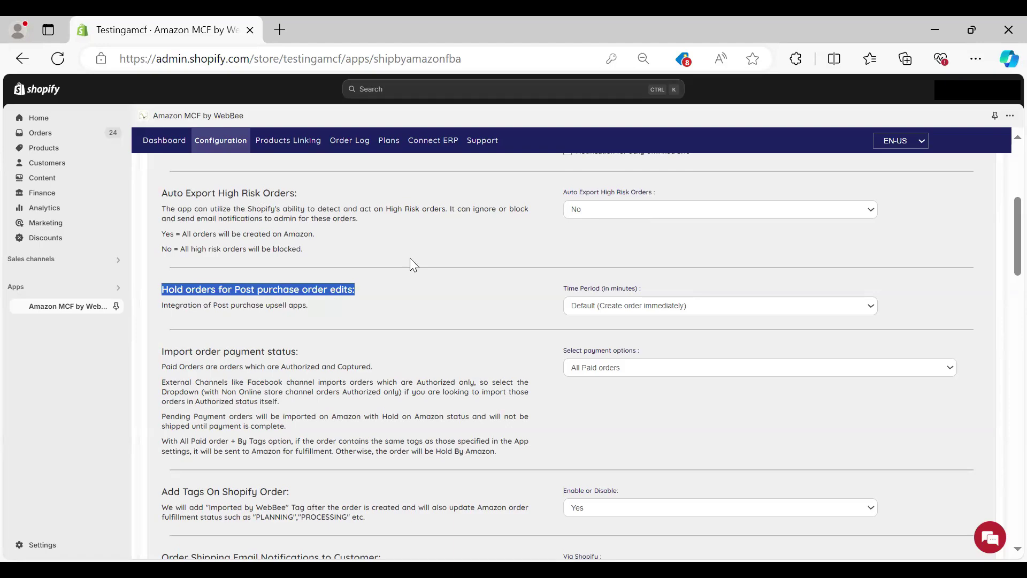
left_click(626, 306)
left_click(976, 58)
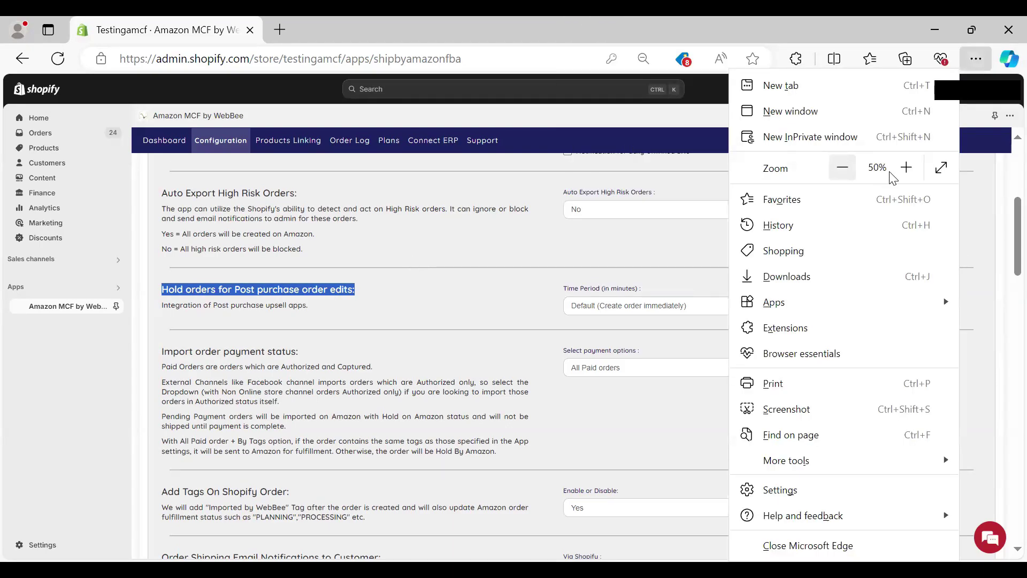
left_click(444, 328)
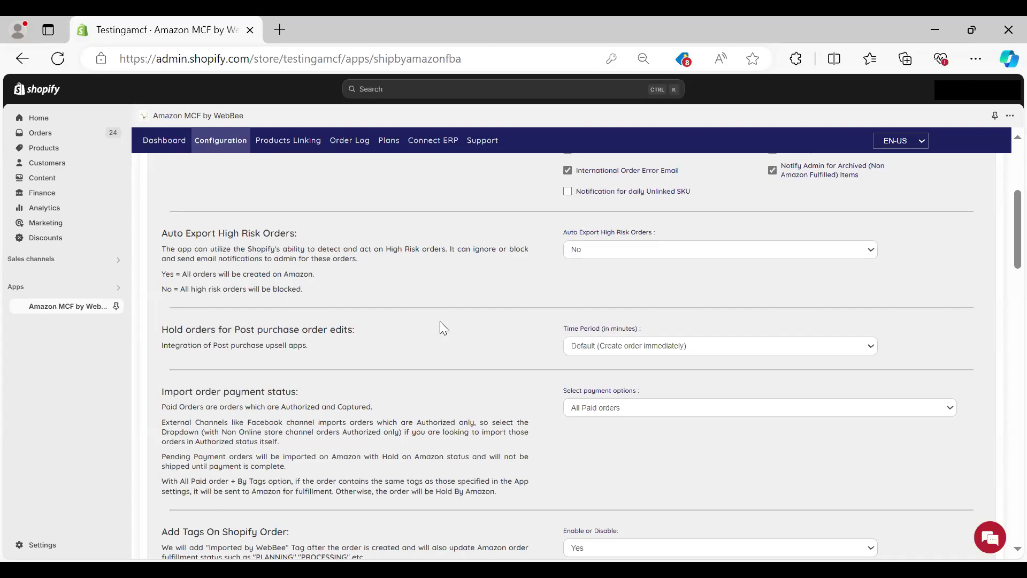
triple_click(379, 326)
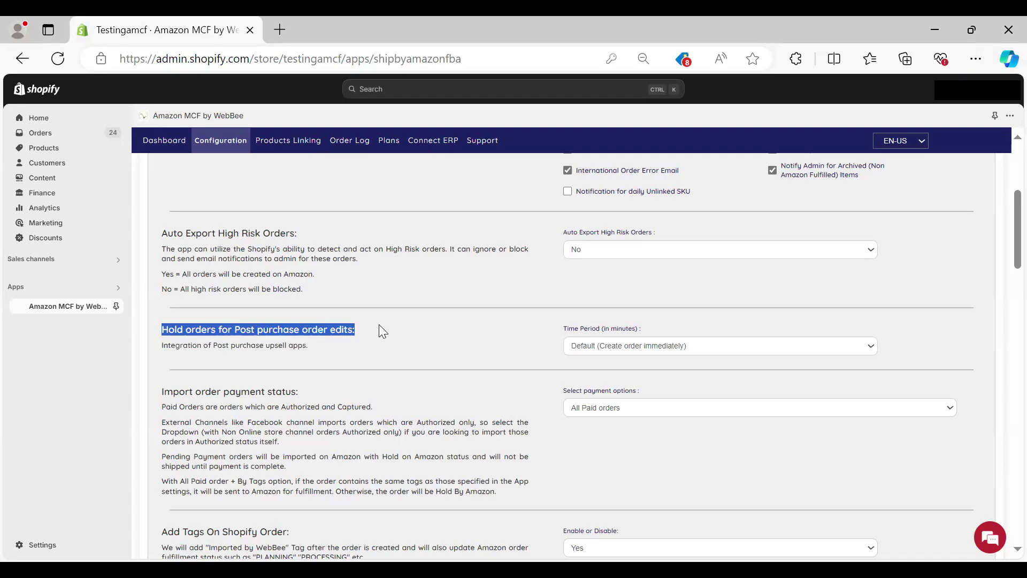
- Set the post-purchase hold to 70 minutes, then restore Default (Create order immediately)
left_click(567, 347)
left_click(615, 104)
left_click(467, 345)
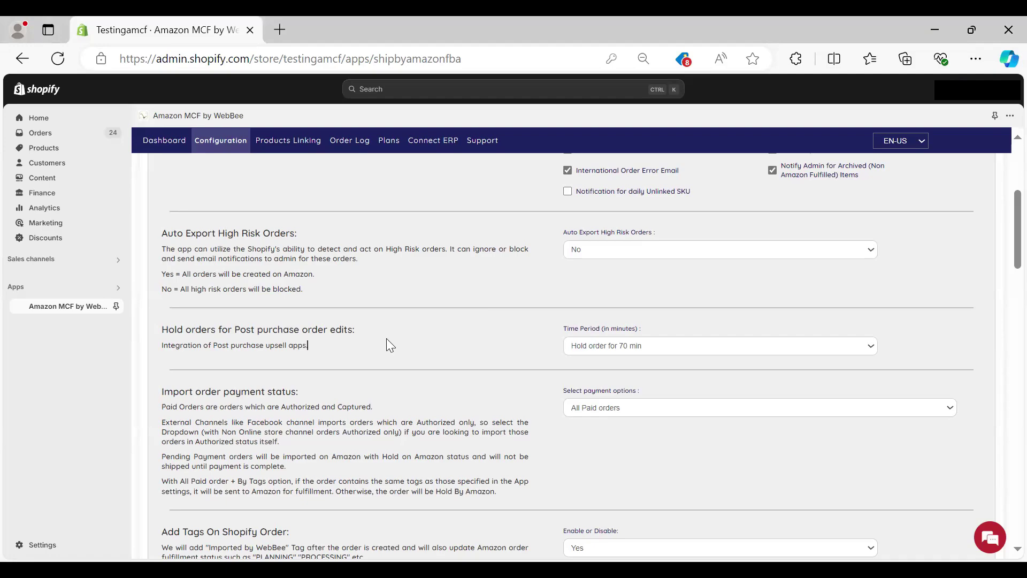
scroll(390, 345, "down", 2)
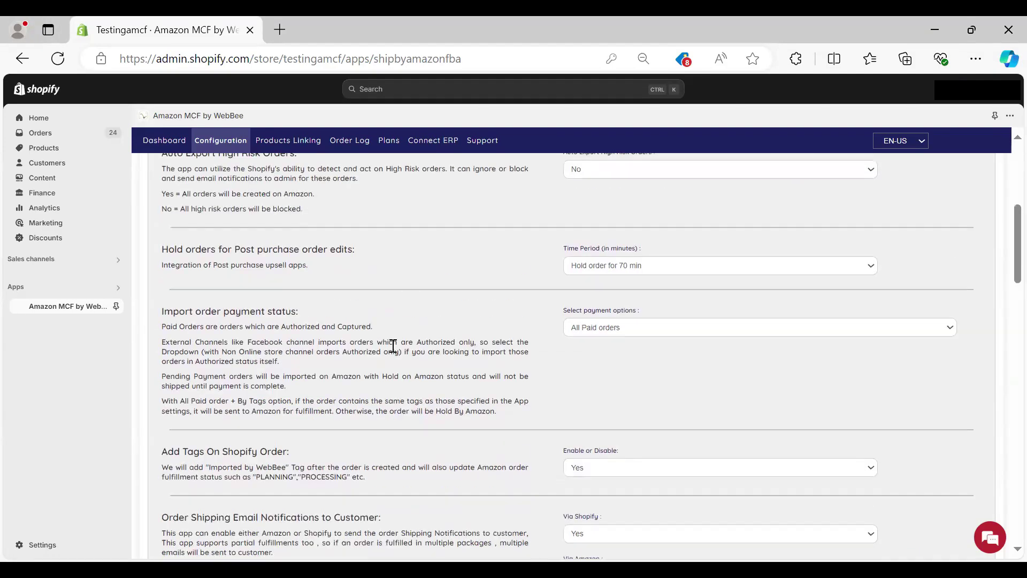
left_click(583, 268)
left_click(601, 289)
scroll(589, 292, "down", 2)
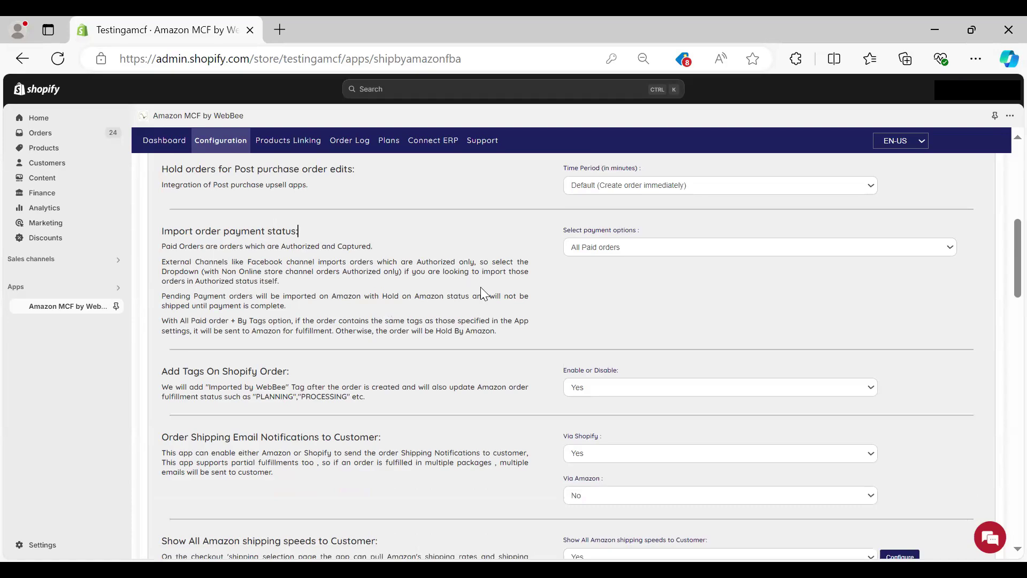
- Show the payment status import options and highlight the Via Shopify notification setting
left_click(610, 248)
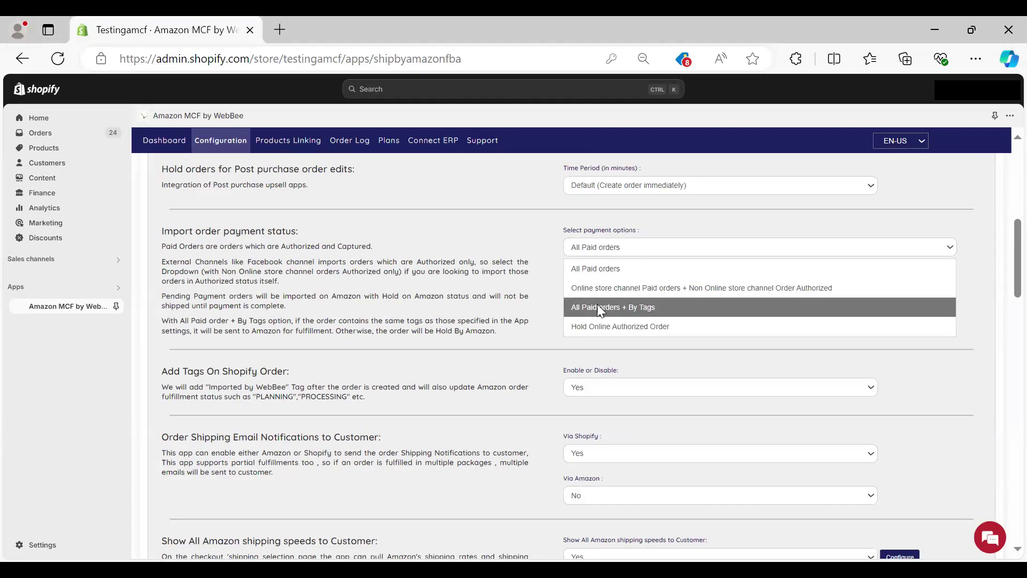
scroll(335, 344, "down", 2)
left_click_drag(204, 307, 368, 322)
scroll(214, 289, "down", 2)
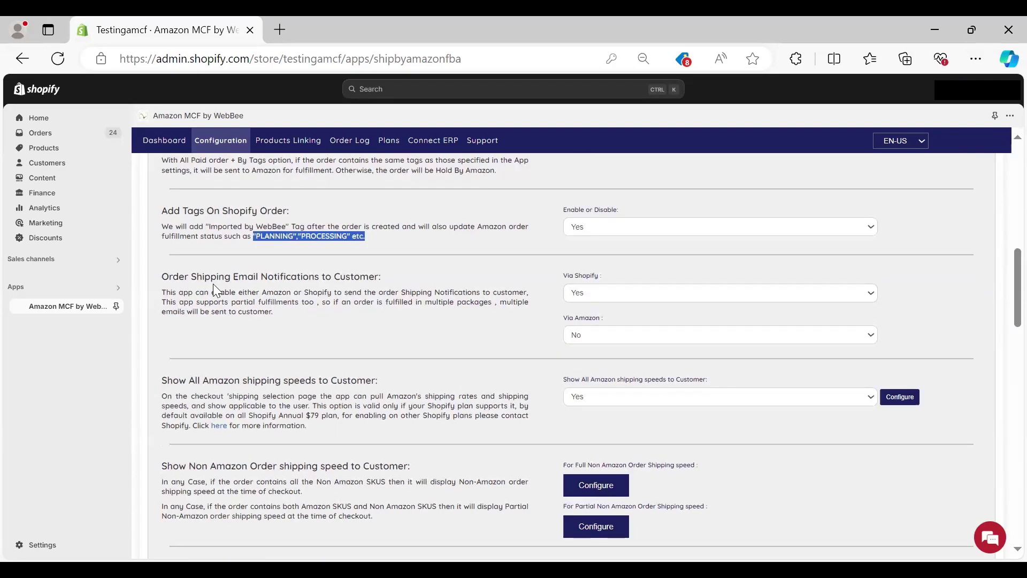
left_click_drag(563, 275, 609, 277)
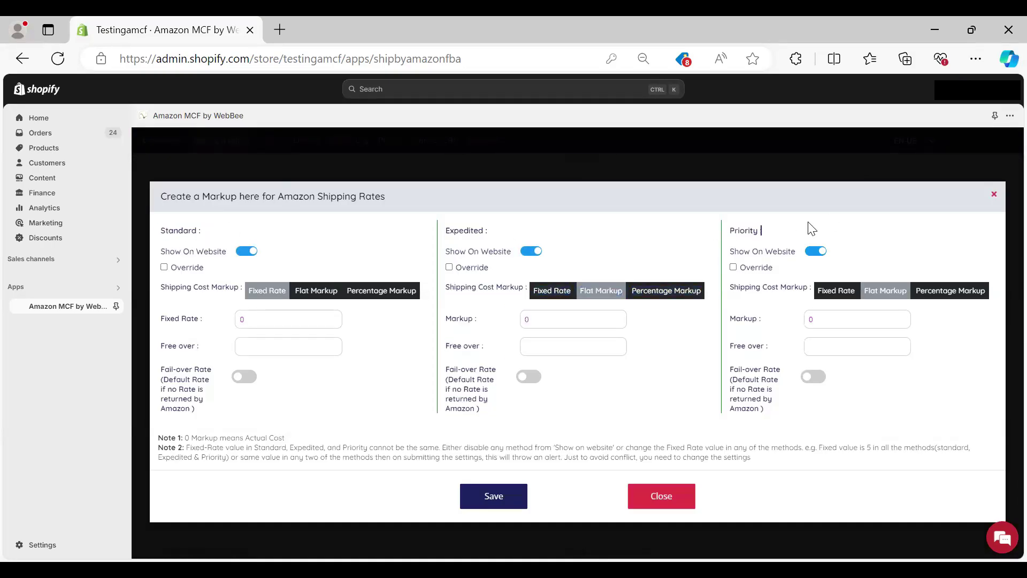
- Close the markup window and highlight the Show All Amazon shipping speeds setting
left_click(995, 193)
triple_click(410, 303)
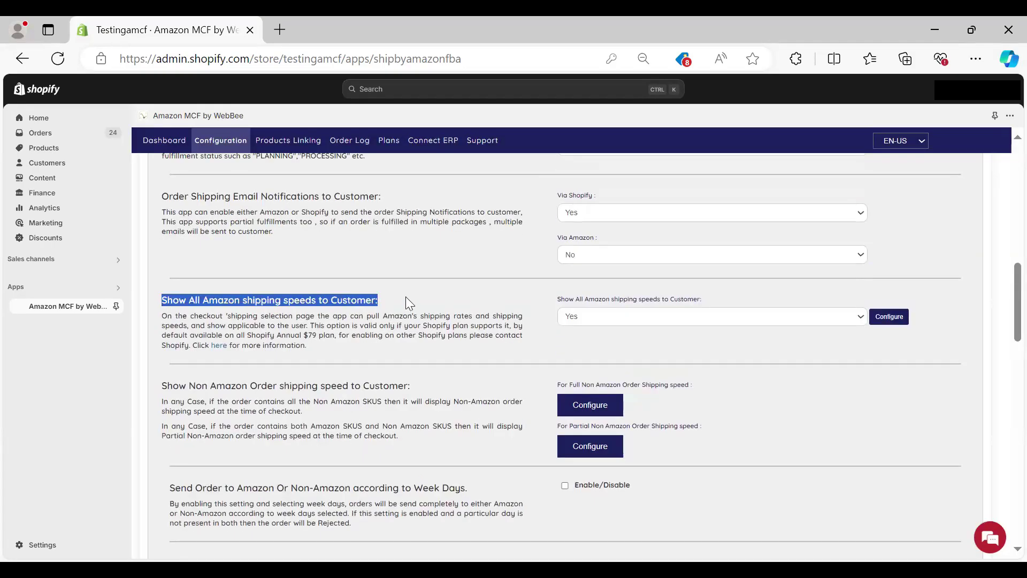
left_click_drag(558, 297, 712, 300)
scroll(712, 328, "down", 2)
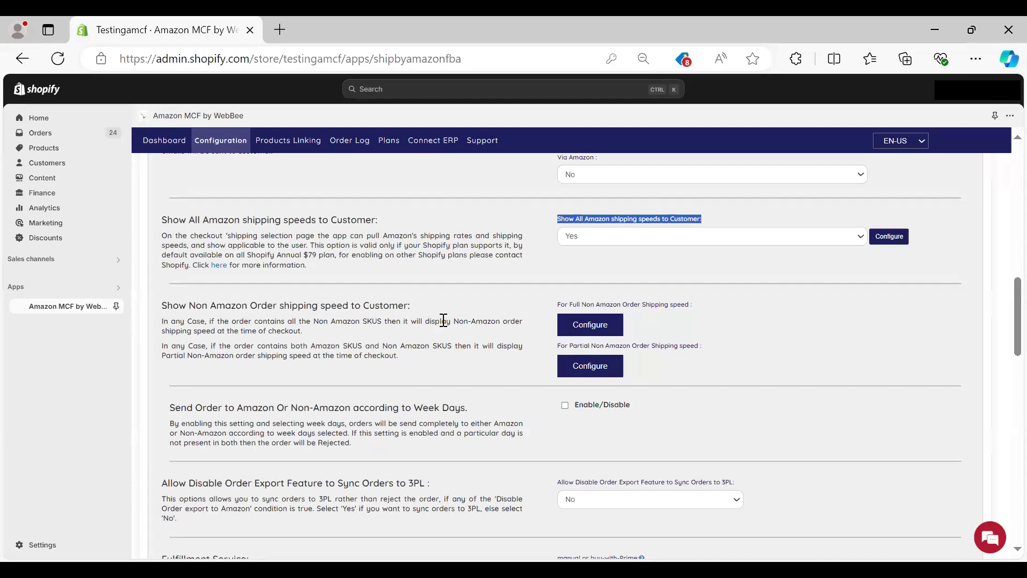
- Highlight the Total Pieces, Total Items, Total Order Value and Total Order Weight labels
left_click_drag(443, 320, 340, 452)
scroll(268, 385, "down", 8)
left_click(333, 450)
scroll(333, 449, "up", 6)
scroll(333, 454, "down", 4)
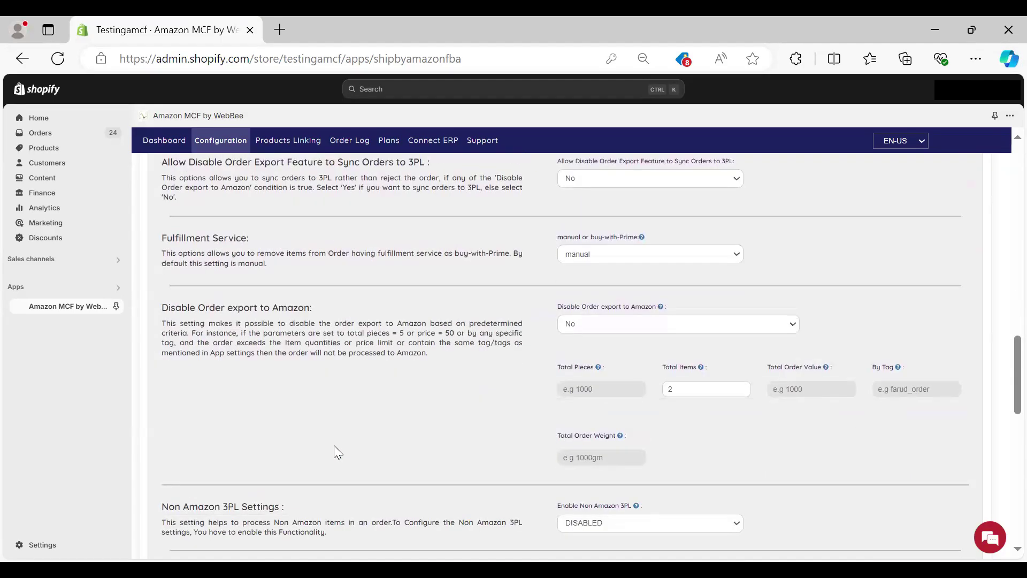
triple_click(578, 367)
triple_click(680, 367)
triple_click(795, 367)
triple_click(587, 435)
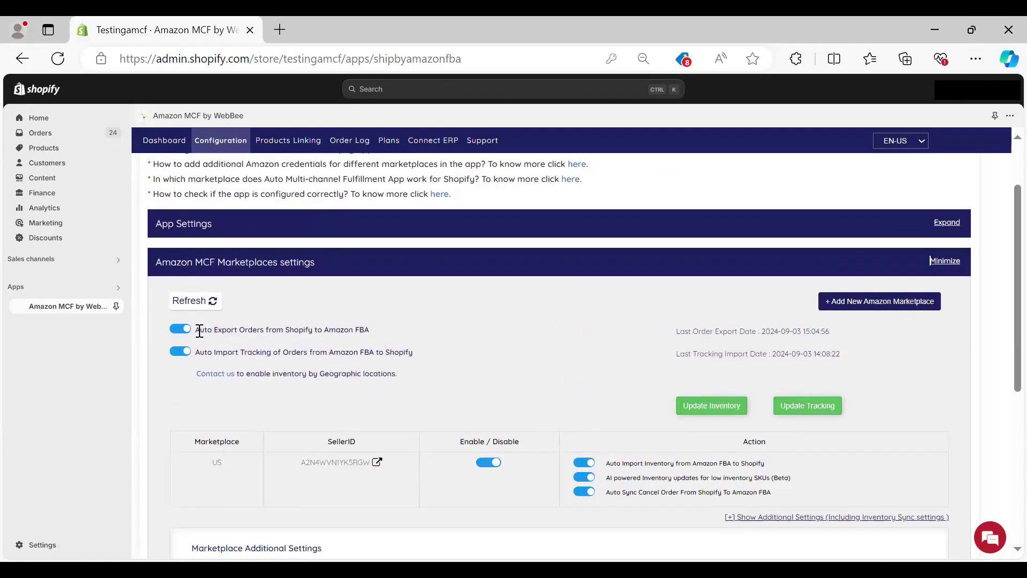
- Highlight the Auto Export Orders, Auto Import Tracking and Auto Import Inventory settings
left_click_drag(195, 330, 352, 330)
left_click_drag(196, 352, 327, 354)
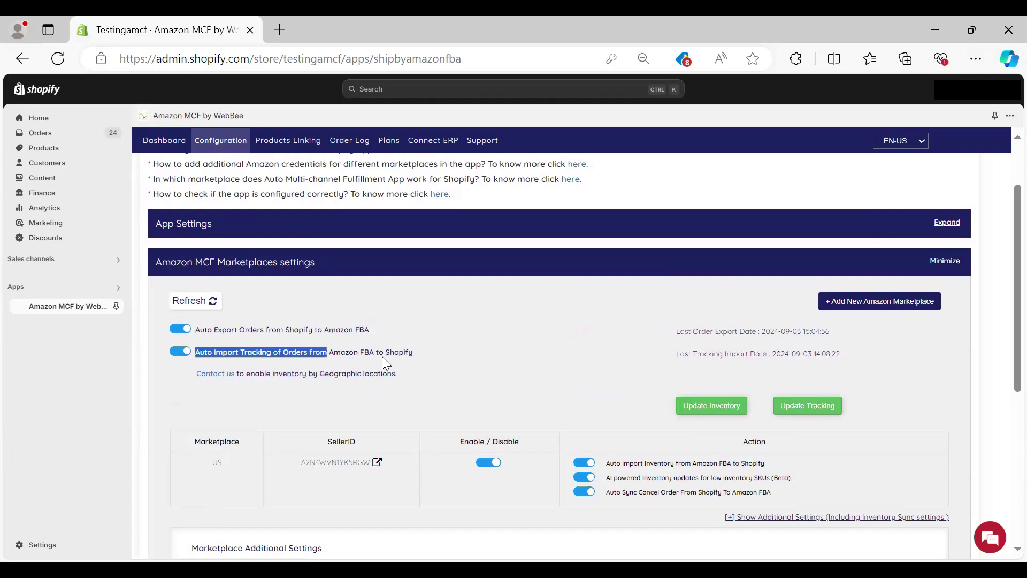
left_click(421, 364)
triple_click(614, 463)
left_click_drag(624, 477, 674, 478)
scroll(674, 478, "down", 3)
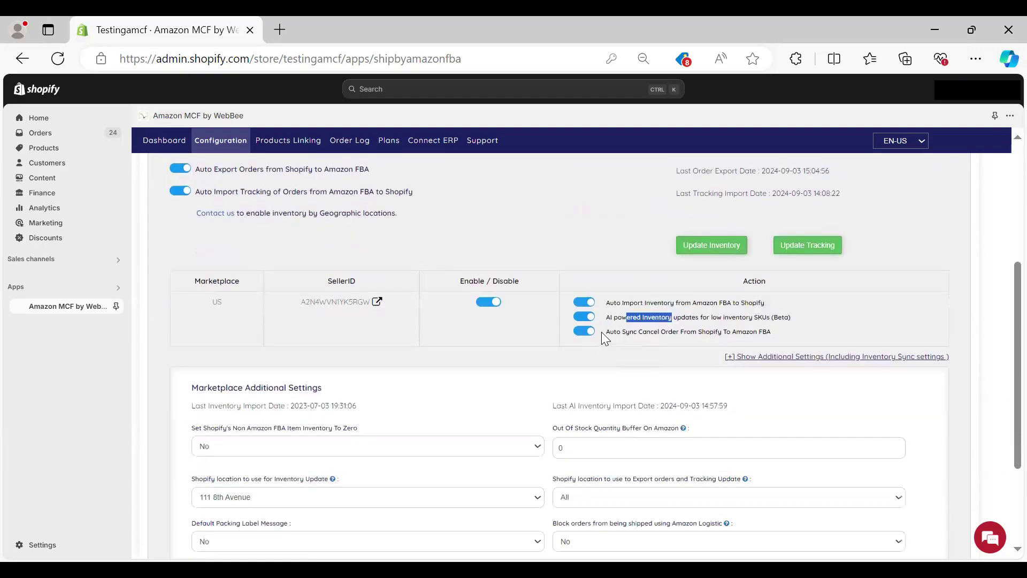
left_click_drag(605, 332, 774, 334)
scroll(376, 325, "up", 3)
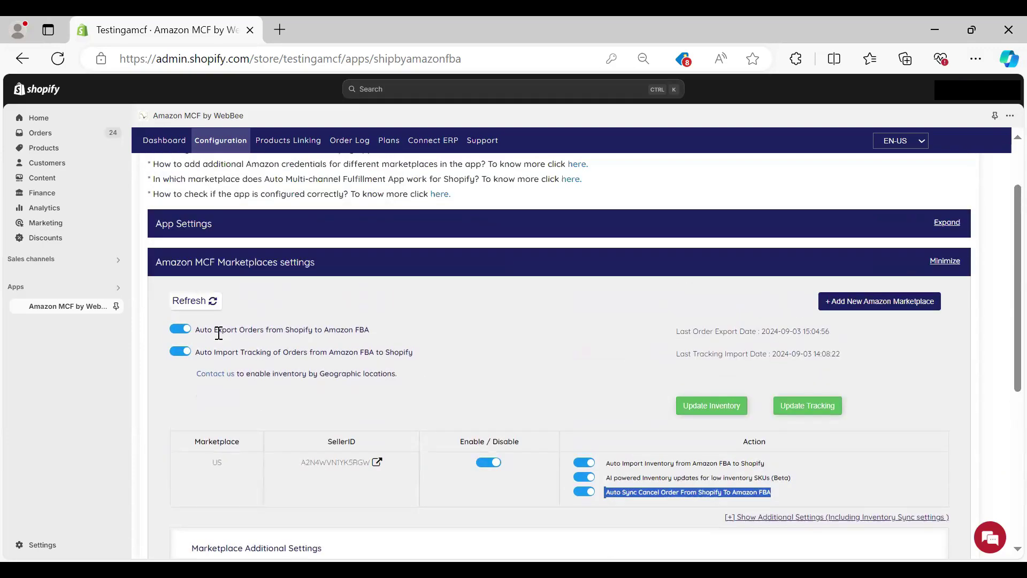
left_click_drag(197, 330, 346, 353)
- Scroll down through the remaining settings to Marketplace Additional Settings
scroll(411, 373, "down", 2)
left_click_drag(606, 383, 657, 383)
scroll(657, 383, "down", 2)
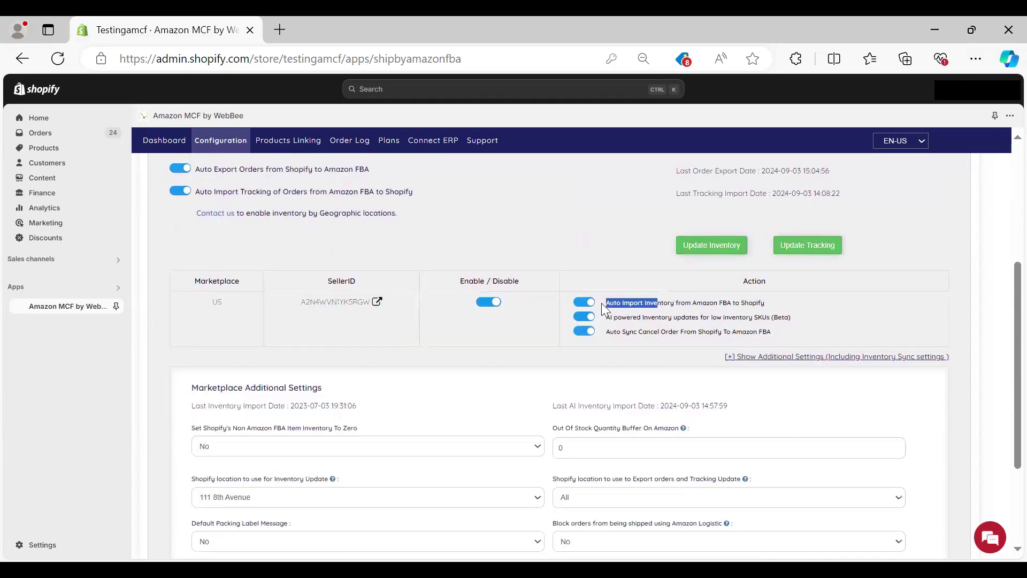
scroll(620, 342, "down", 2)
scroll(642, 348, "up", 1)
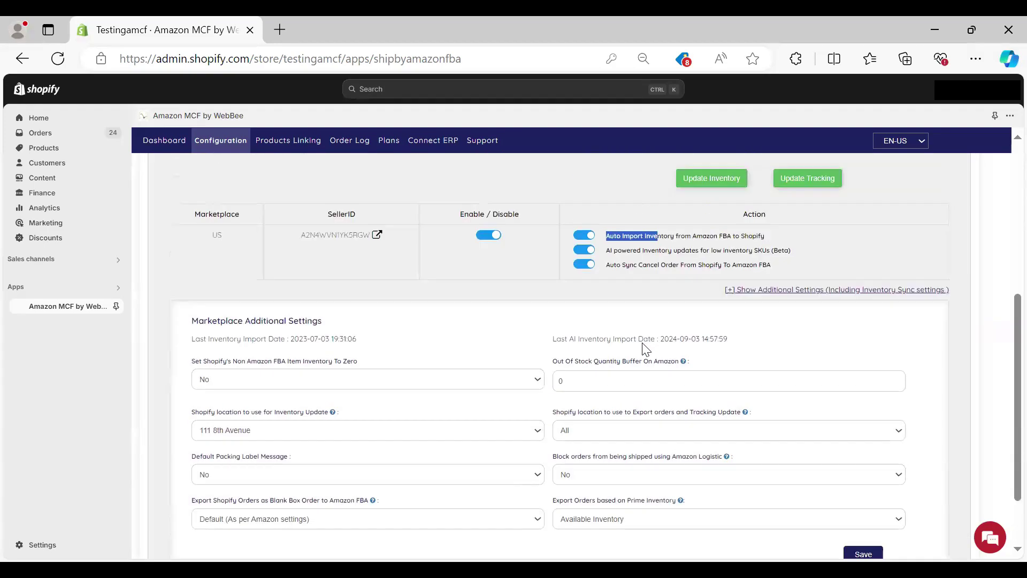
scroll(642, 347, "down", 1)
scroll(465, 234, "up", 1)
scroll(487, 263, "down", 1)
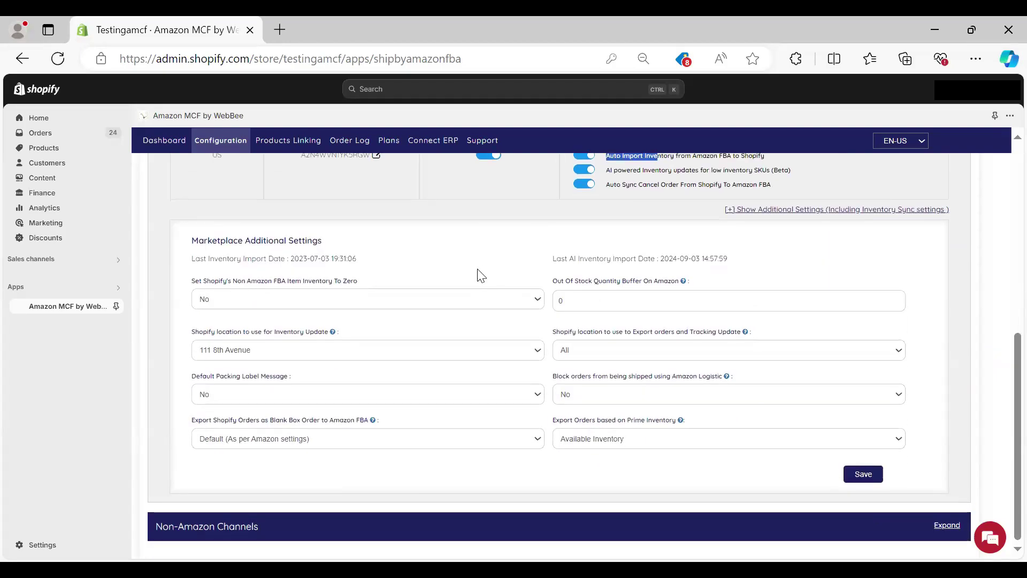
- Highlight the Out Of Stock Quantity Buffer and Blank Box Order settings, then go to Products Linking
left_click_drag(552, 281, 652, 292)
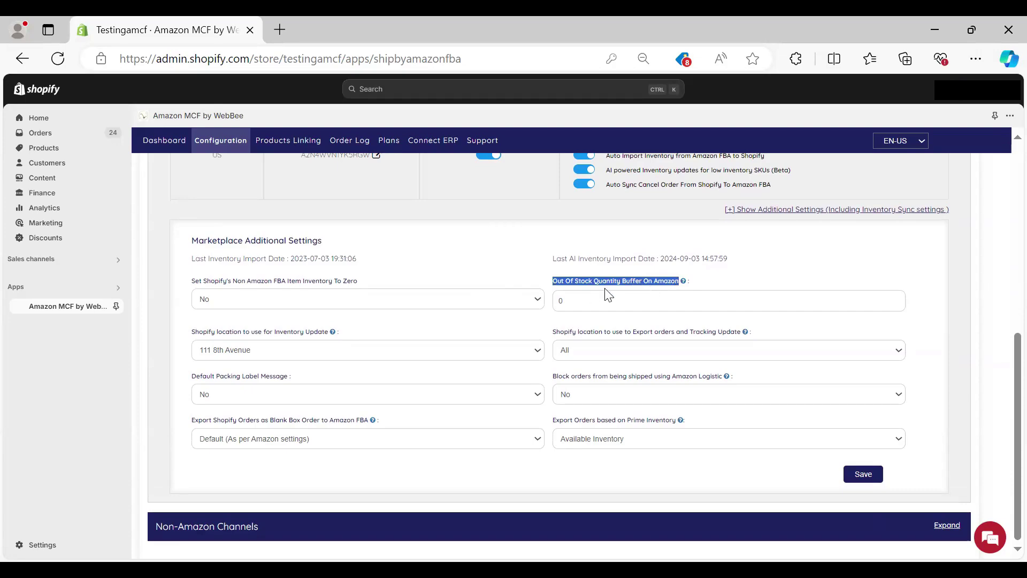
left_click_drag(268, 420, 373, 421)
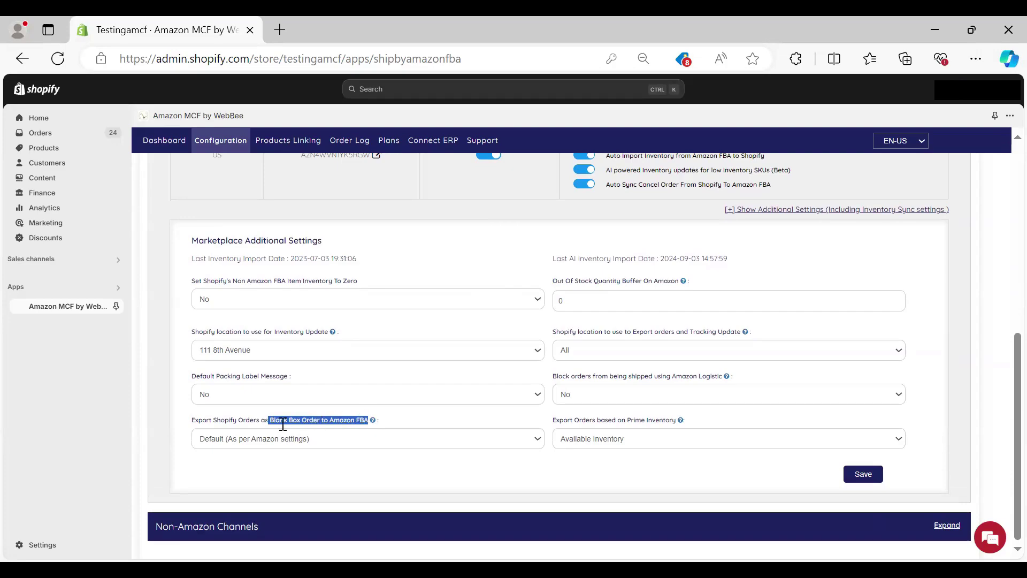
left_click_drag(270, 420, 297, 416)
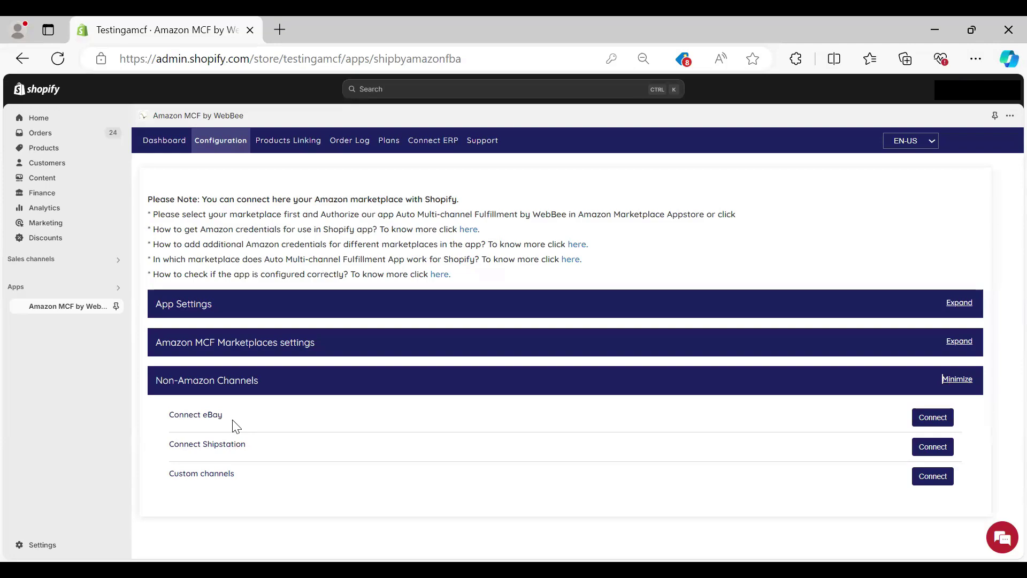
left_click(289, 141)
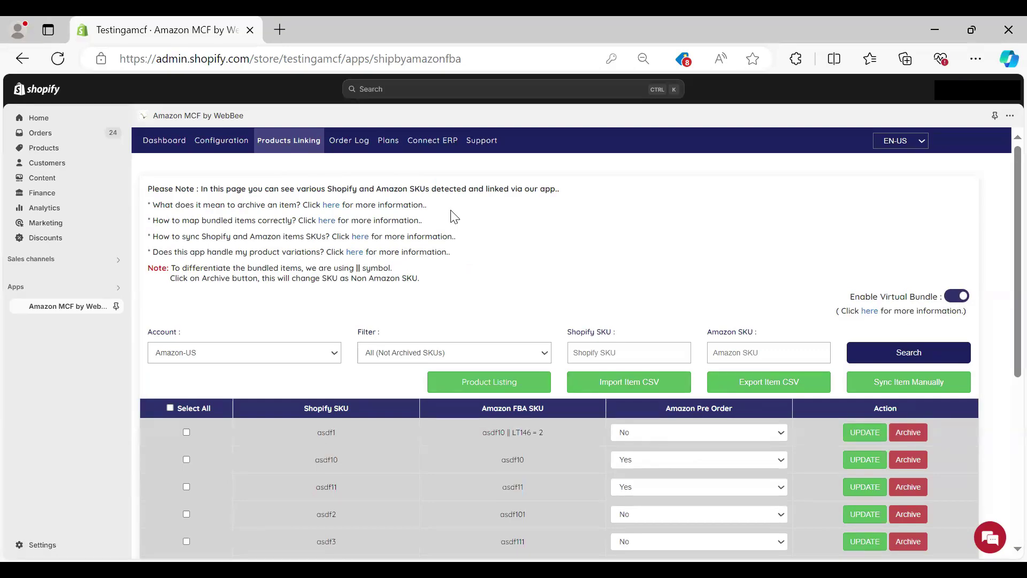
- Scroll through the linked Shopify/Amazon FBA SKU table, then switch to the Order Log
scroll(541, 353, "down", 10)
scroll(539, 380, "up", 10)
scroll(541, 348, "down", 5)
scroll(542, 360, "up", 5)
scroll(542, 361, "down", 3)
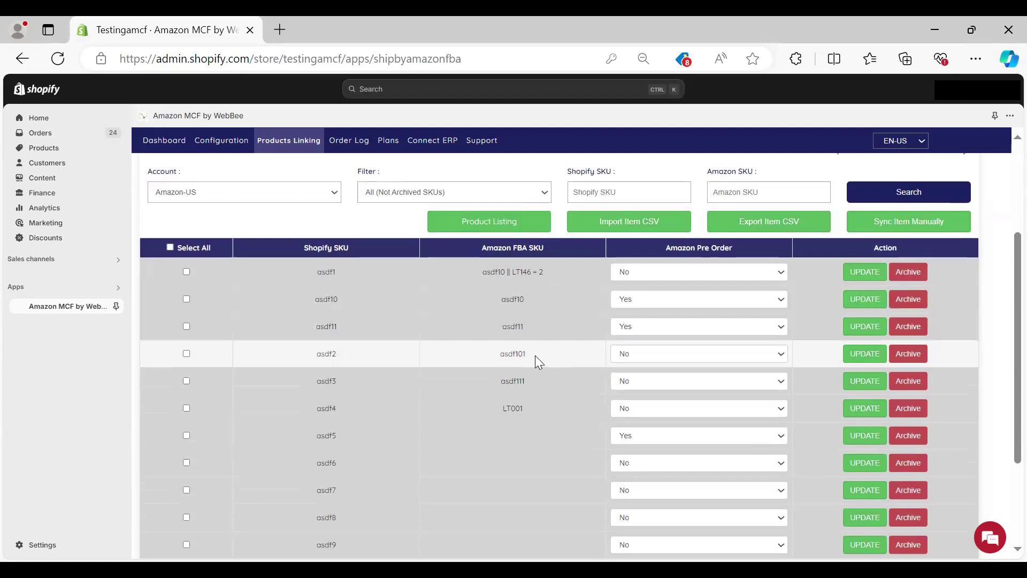
scroll(535, 355, "up", 3)
left_click(349, 140)
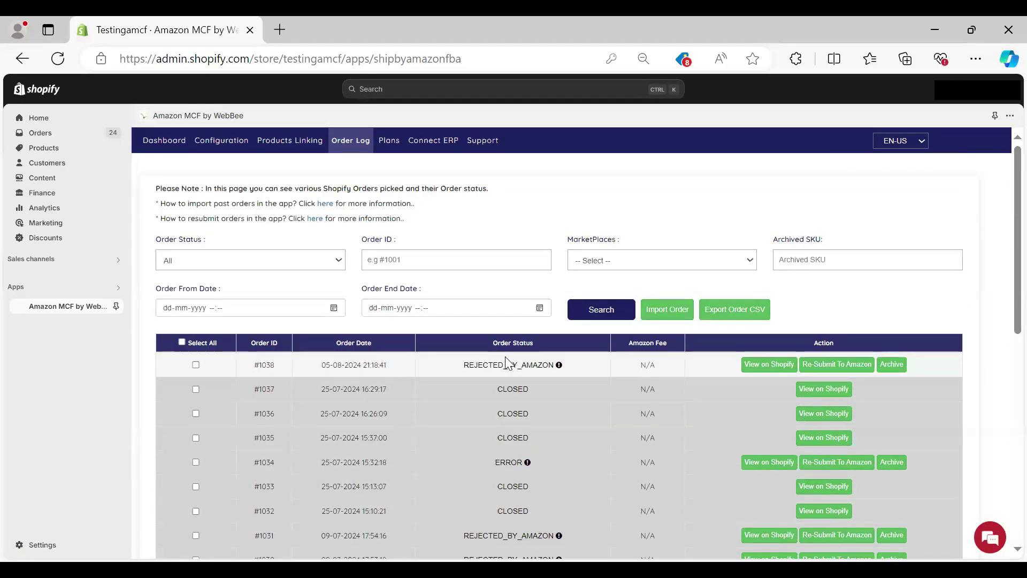
double_click(500, 394)
double_click(500, 416)
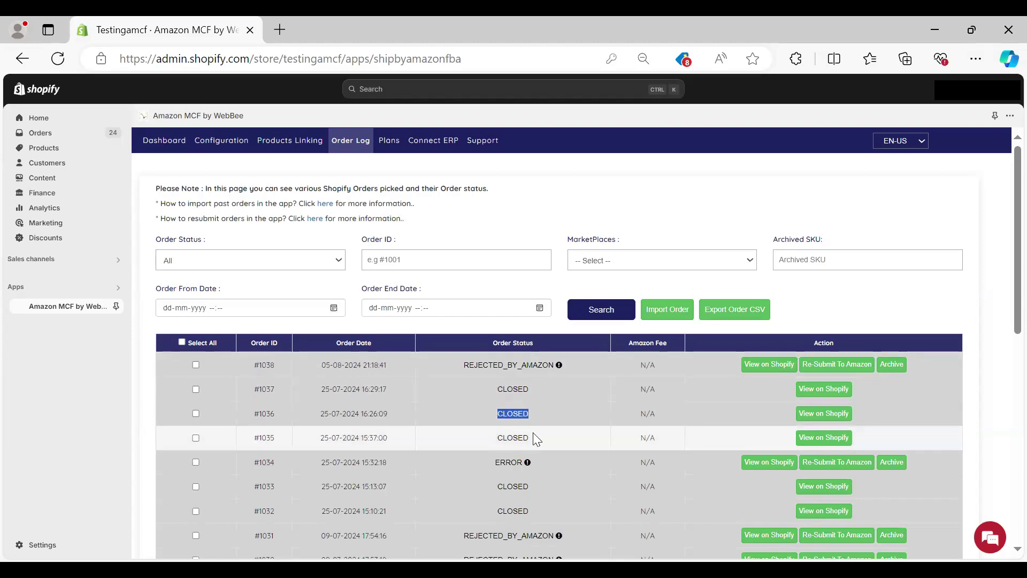
mouse_move(530, 369)
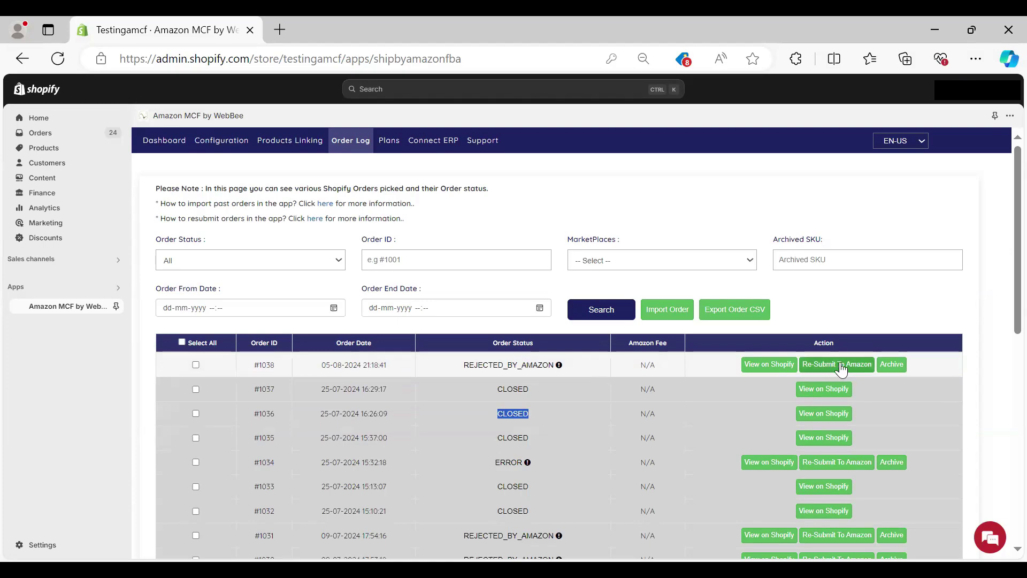
scroll(690, 380, "down", 6)
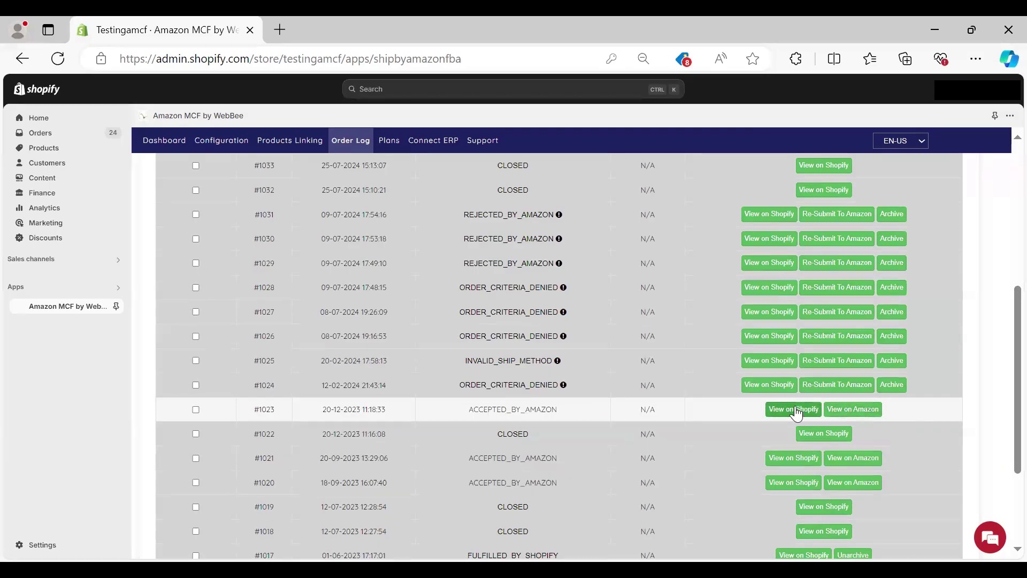
- Scroll back to the top of the Amazon MCF by WebBee App Store listing
scroll(795, 411, "up", 6)
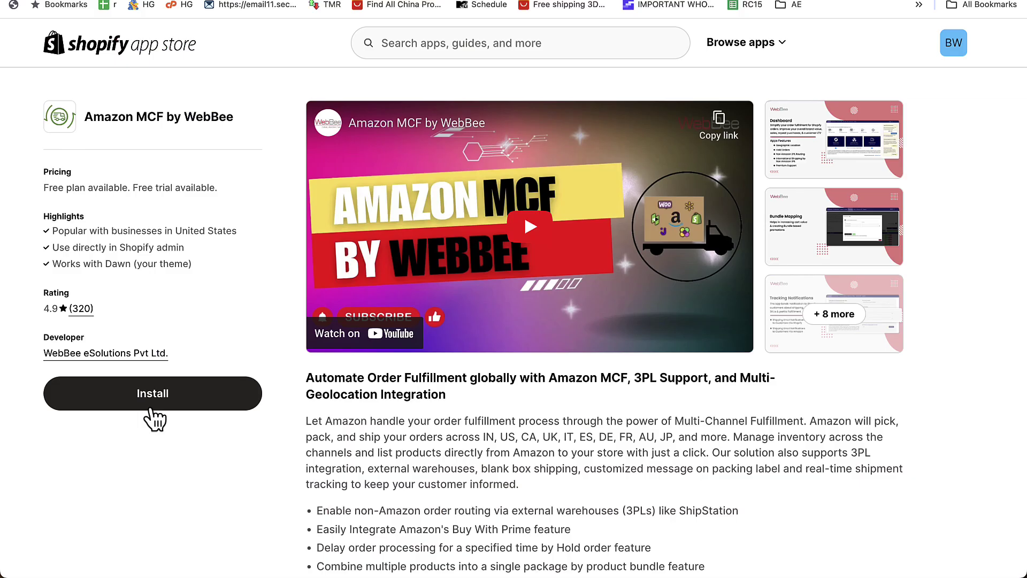